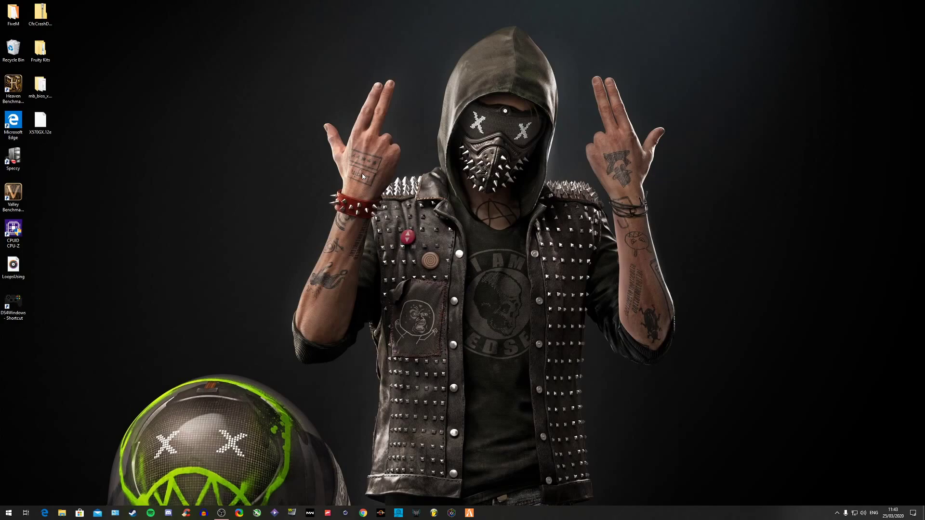
# Permanently empty the Recycle Bin, then open the FiveM folder on the desktop
pyautogui.rightClick(13, 49)
pyautogui.click(37, 65)
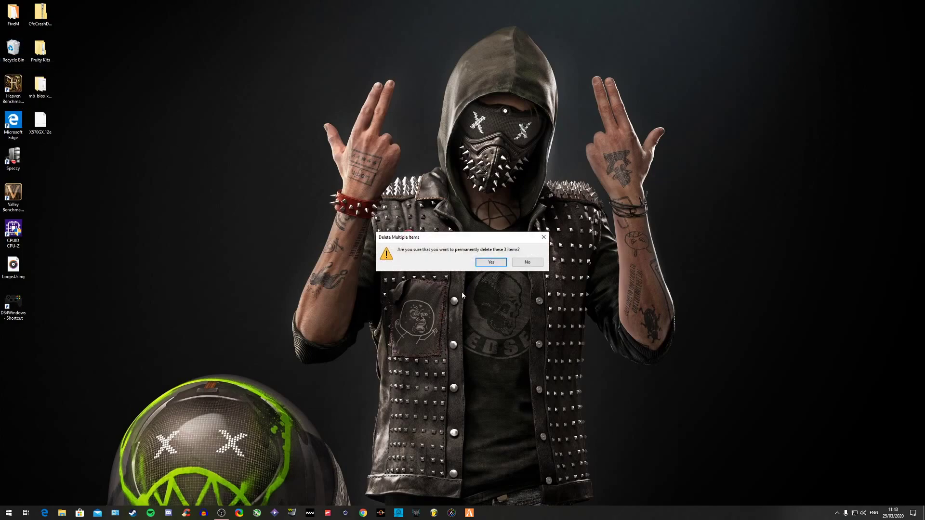
pyautogui.click(491, 263)
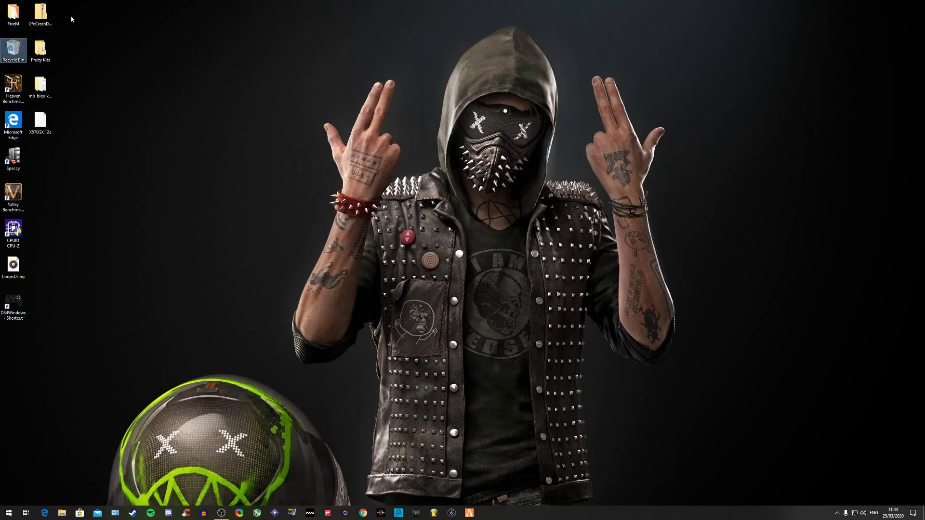
pyautogui.doubleClick(13, 17)
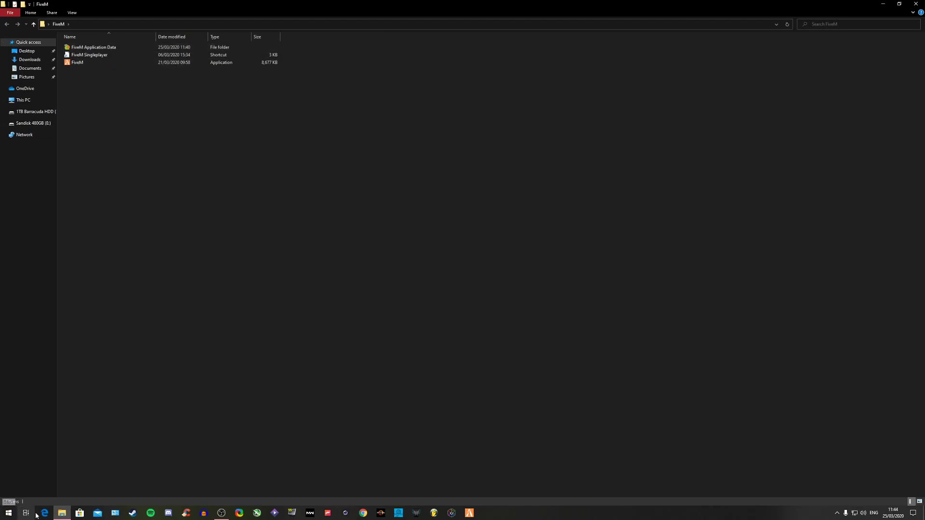
# Browse to C:\Users\<user>\AppData\Local\FiveM, find it empty, and return to Local
pyautogui.click(23, 100)
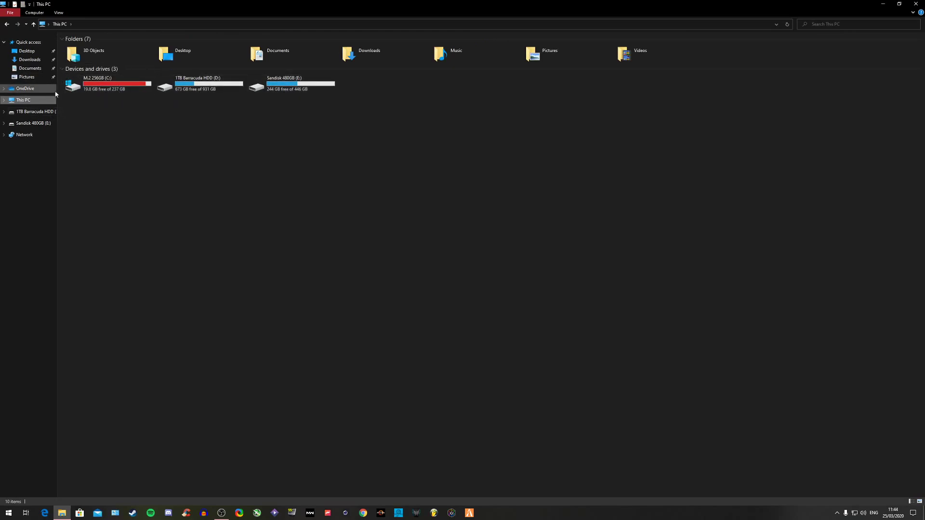
pyautogui.doubleClick(142, 86)
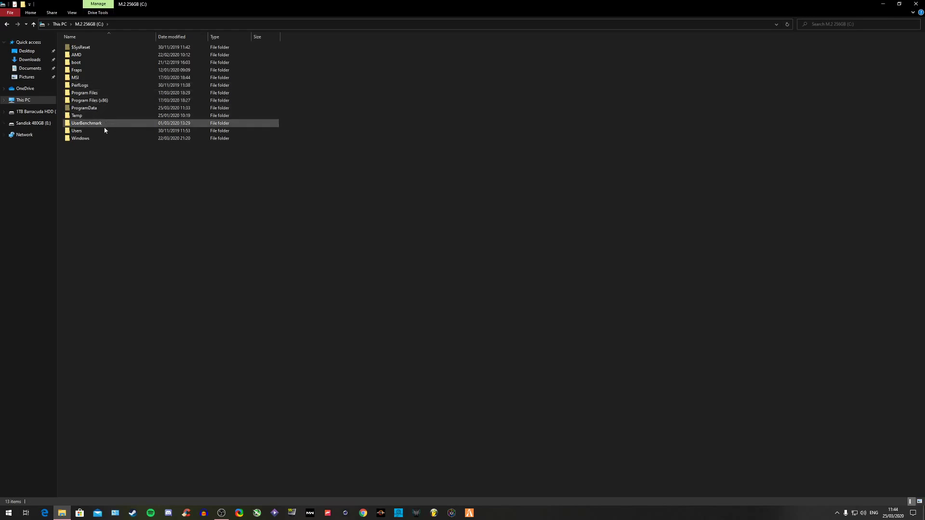
pyautogui.doubleClick(96, 139)
pyautogui.hotkey('alt', 'Left')
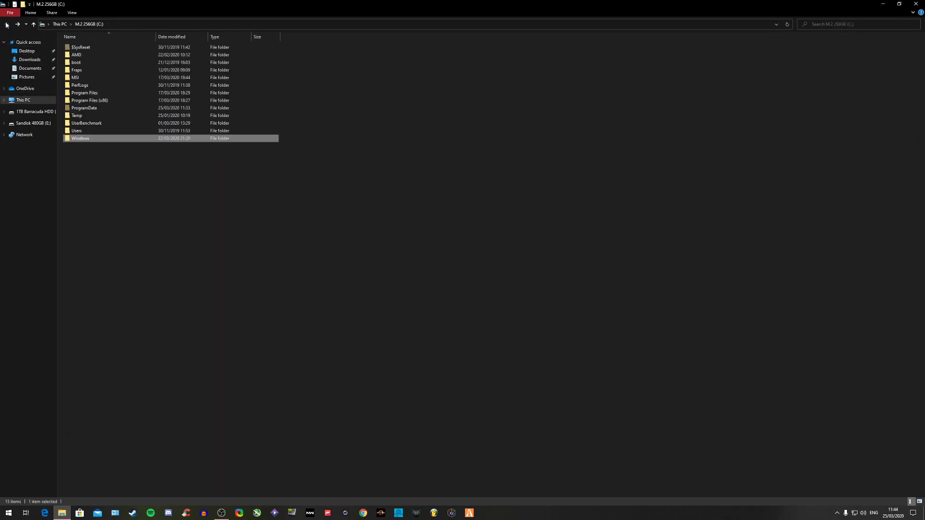
pyautogui.doubleClick(76, 130)
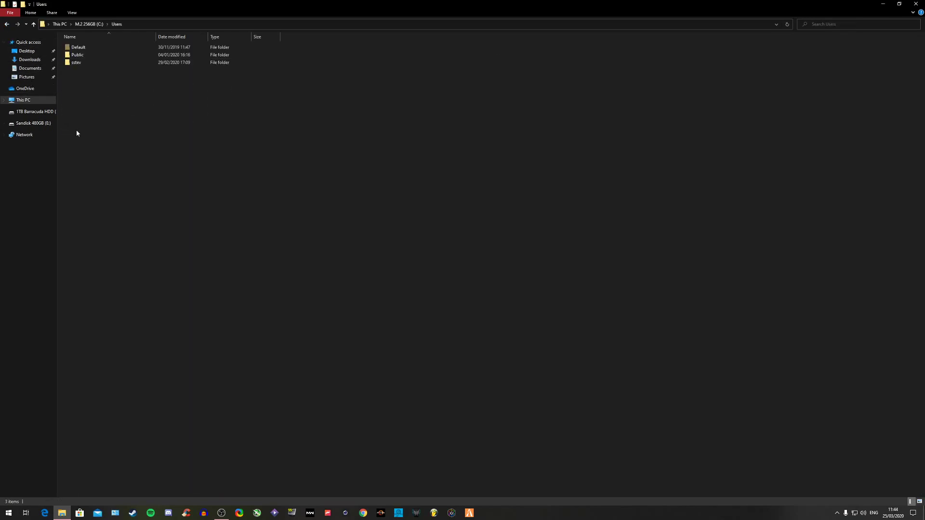
pyautogui.doubleClick(93, 63)
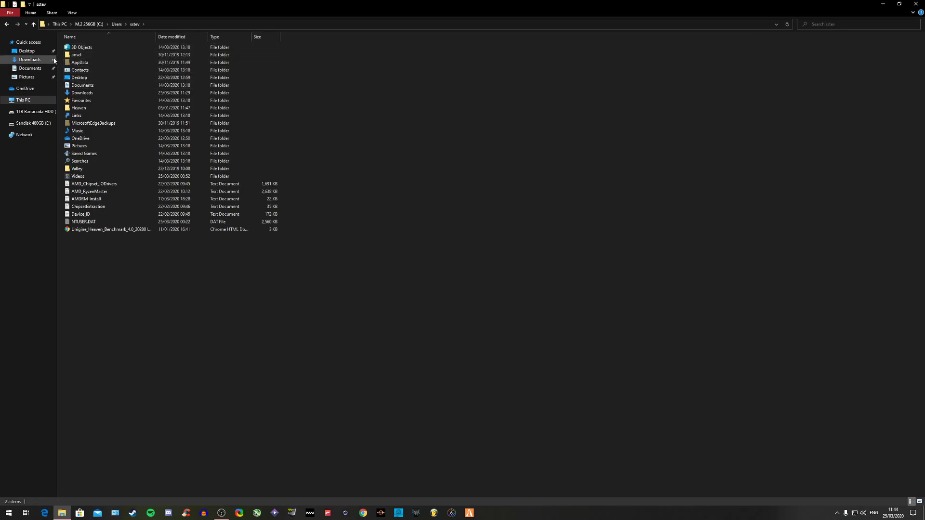
pyautogui.doubleClick(96, 64)
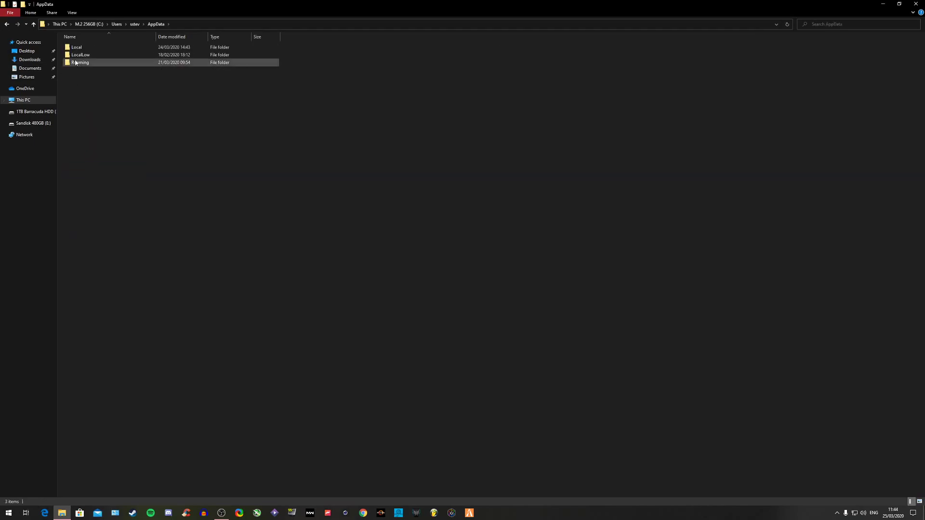
pyautogui.doubleClick(80, 48)
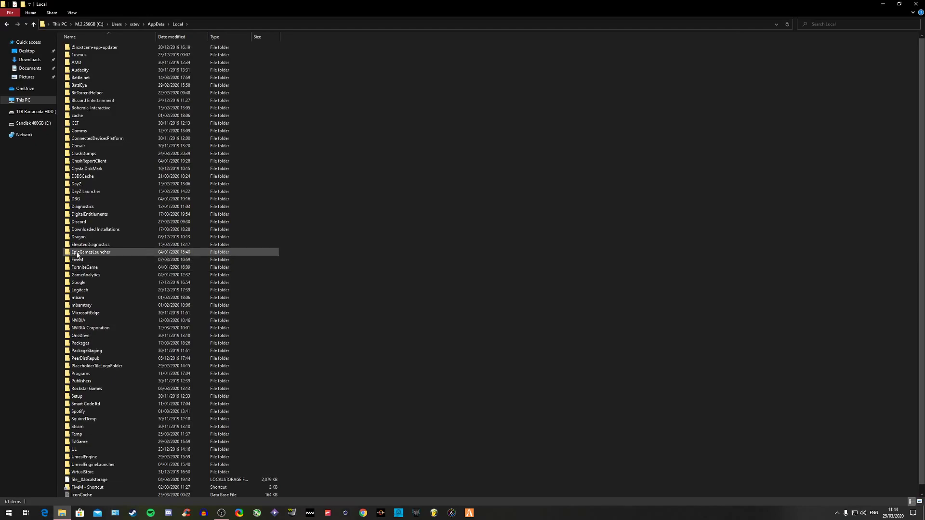
pyautogui.doubleClick(77, 261)
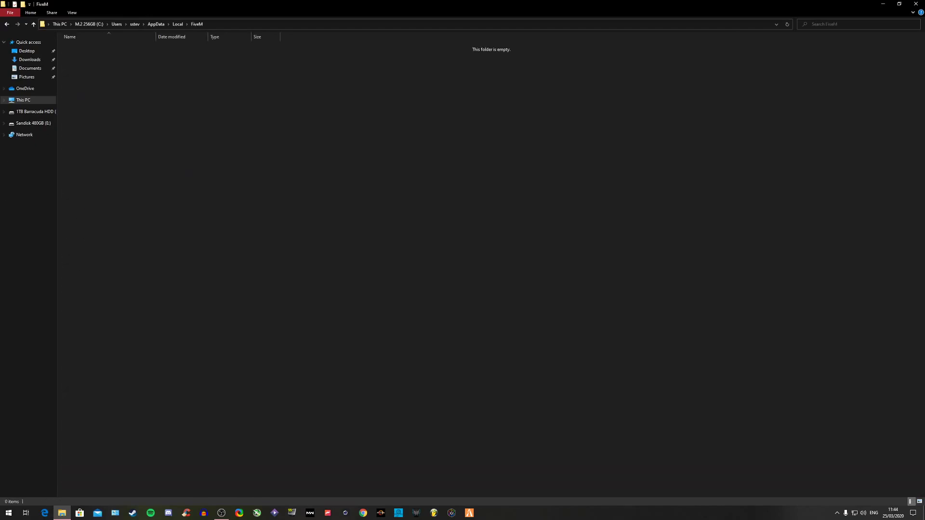
pyautogui.click(6, 25)
# Close Explorer, reopen the desktop FiveM folder, and browse to FiveM Application Data > cache
pyautogui.click(917, 4)
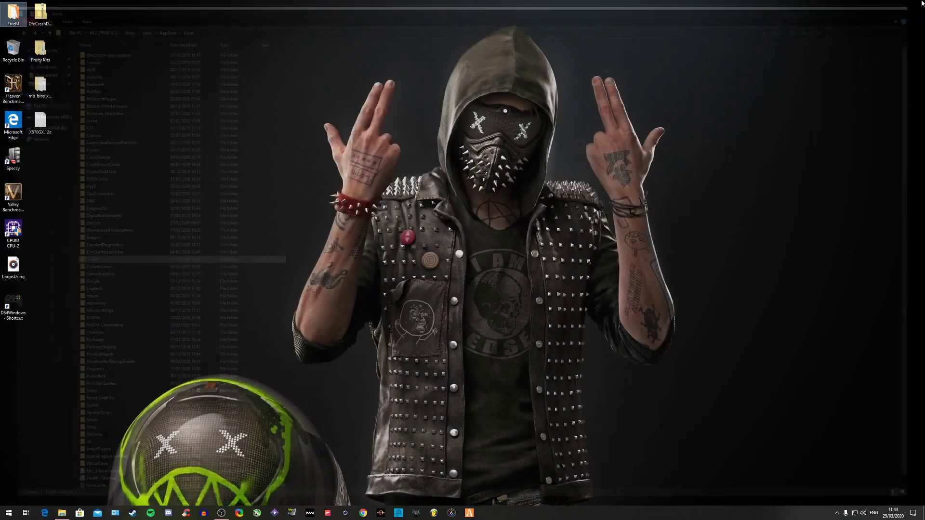
pyautogui.doubleClick(13, 14)
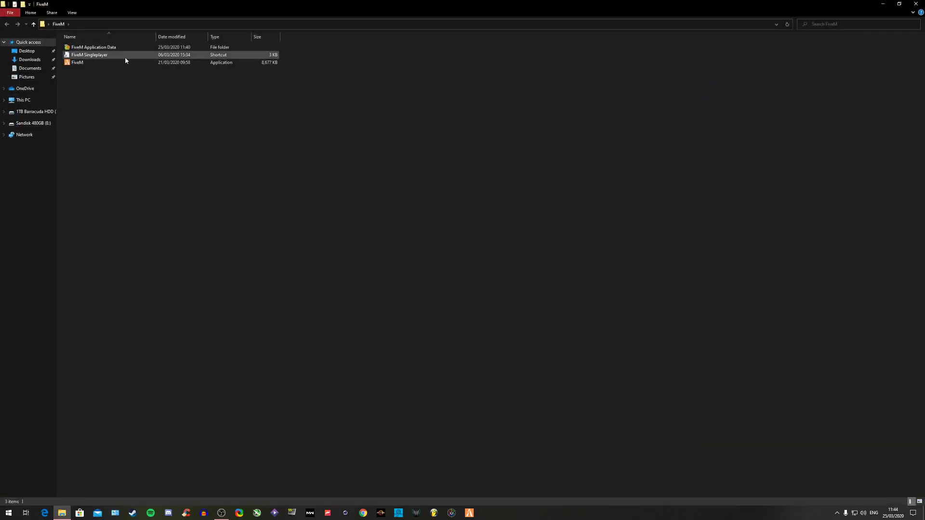
pyautogui.doubleClick(109, 47)
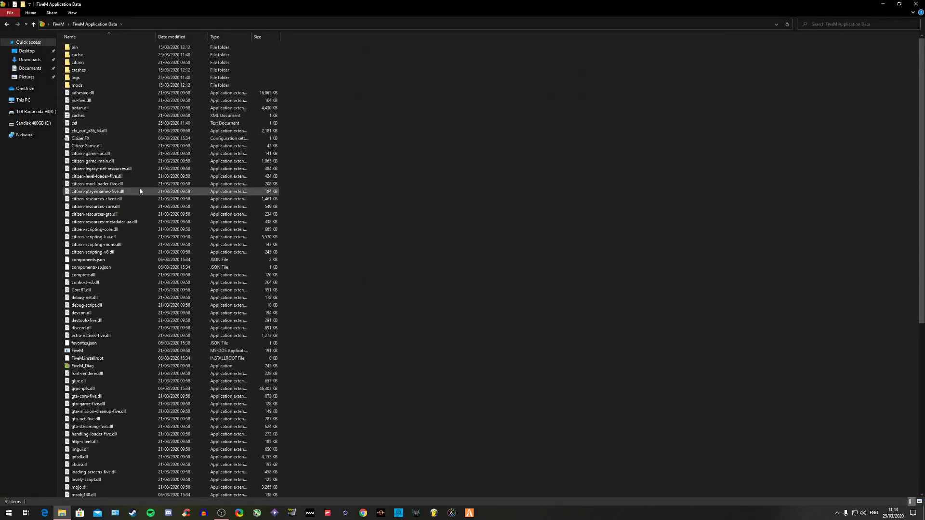
pyautogui.doubleClick(77, 55)
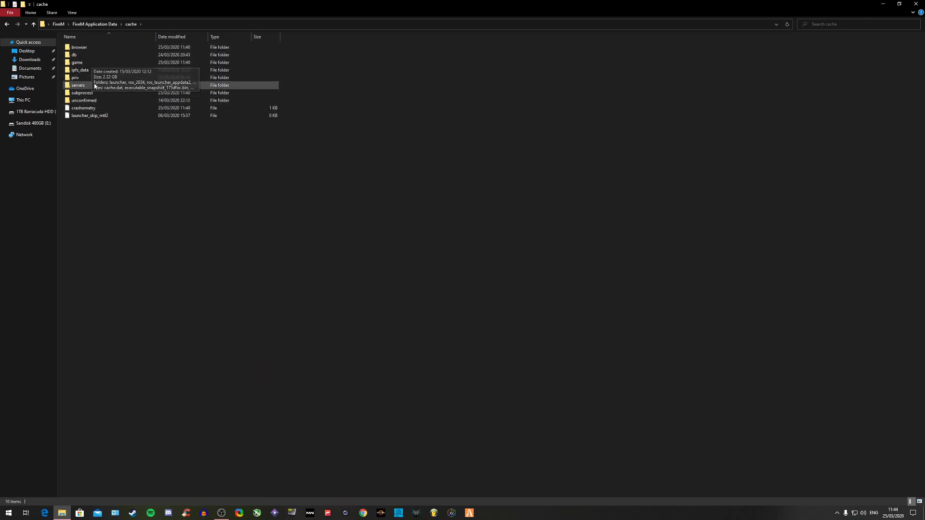
pyautogui.doubleClick(94, 55)
pyautogui.click(7, 26)
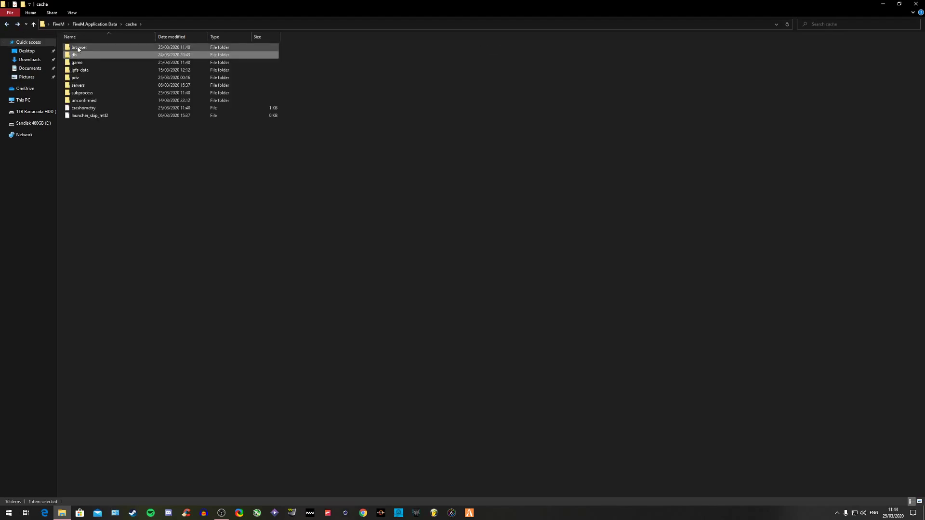
# Open browser > GPUCache and delete all its files
pyautogui.doubleClick(84, 48)
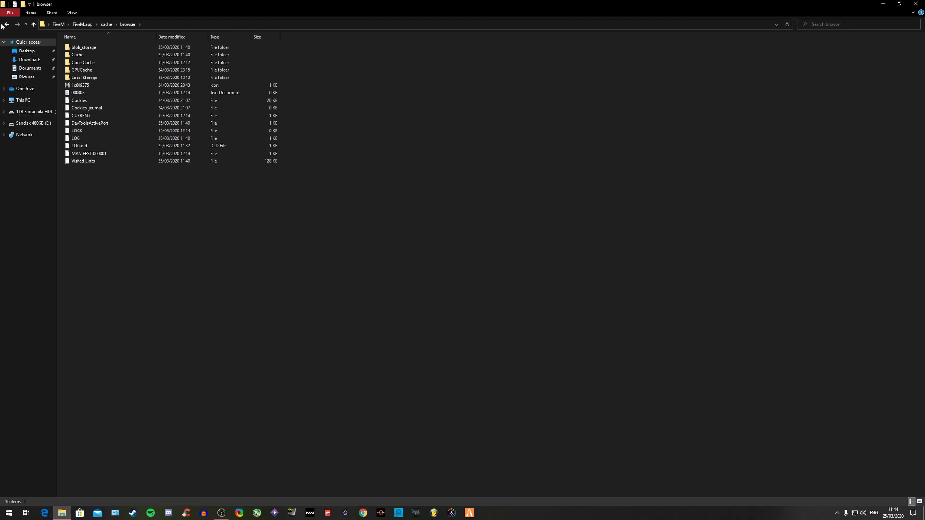
pyautogui.doubleClick(81, 69)
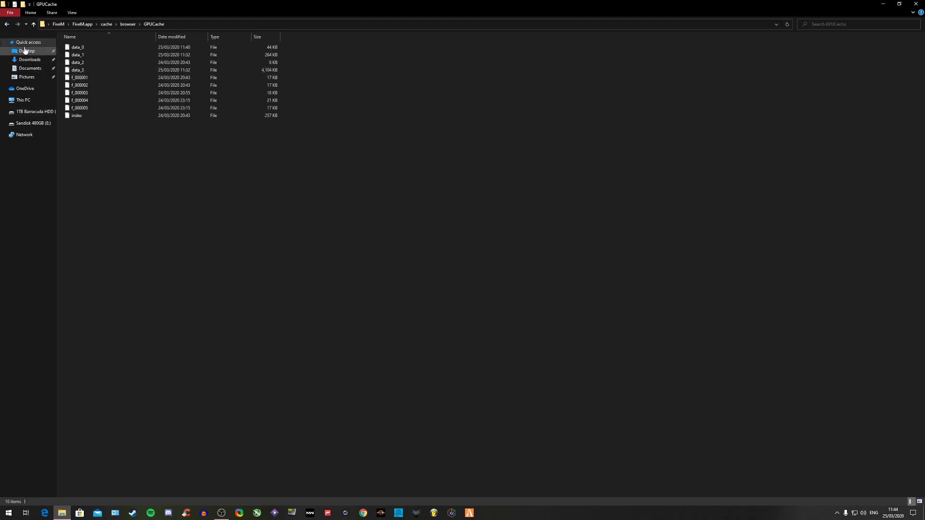
pyautogui.click(8, 24)
pyautogui.doubleClick(81, 70)
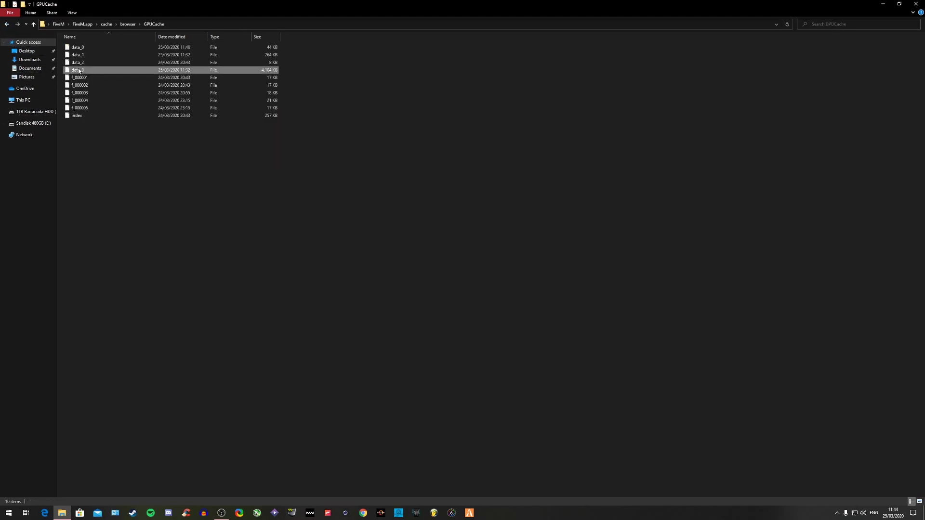
pyautogui.moveTo(78, 135); pyautogui.dragTo(78, 43)
pyautogui.press('Delete')
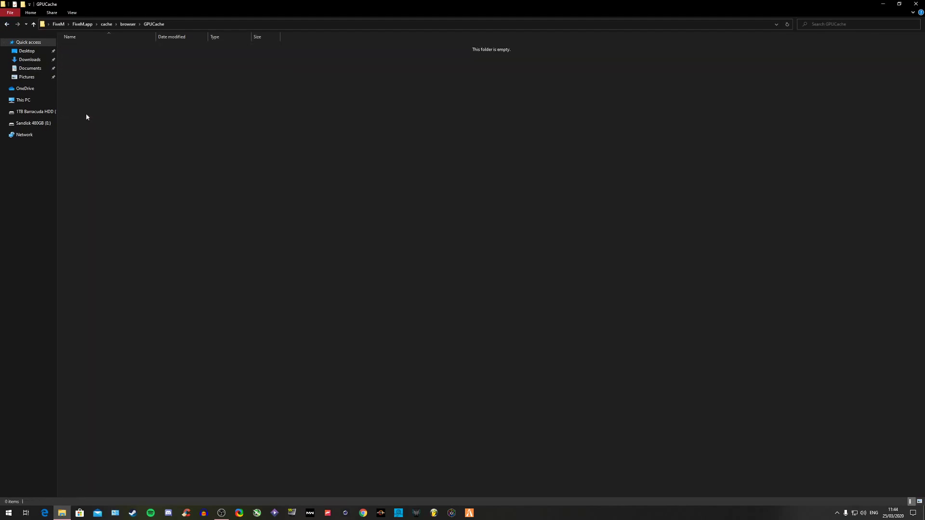
# Delete all 23 files in the browser Cache folder, then return to the browser folder
pyautogui.click(7, 23)
pyautogui.doubleClick(78, 55)
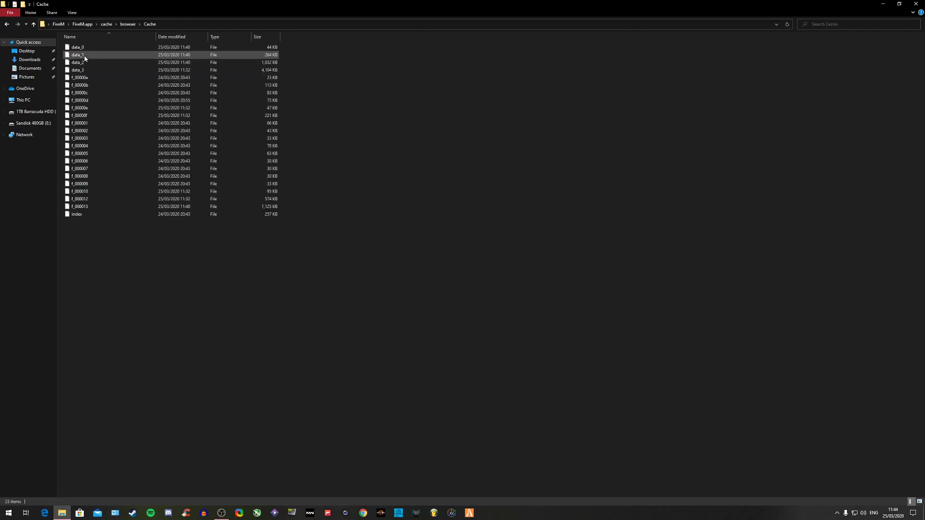
pyautogui.click(7, 24)
pyautogui.doubleClick(92, 55)
pyautogui.hotkey('ctrl', 'a')
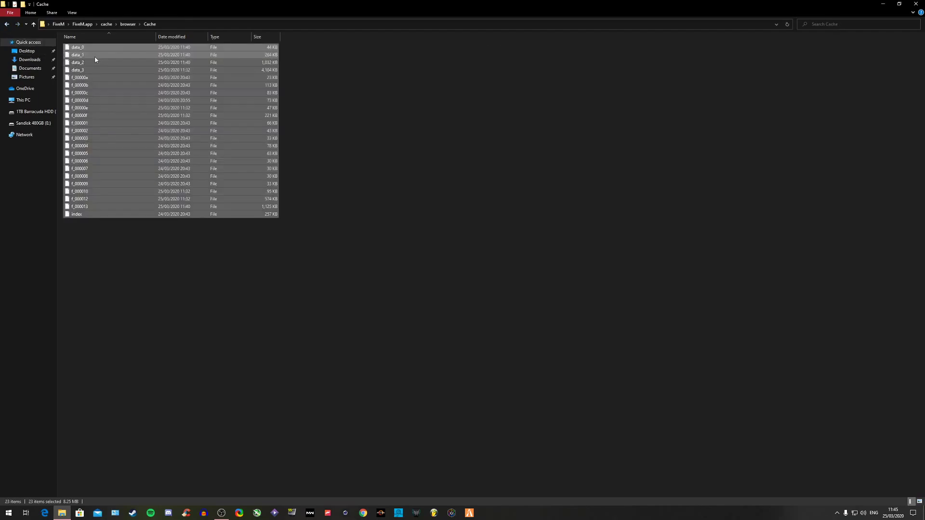
pyautogui.press('Delete')
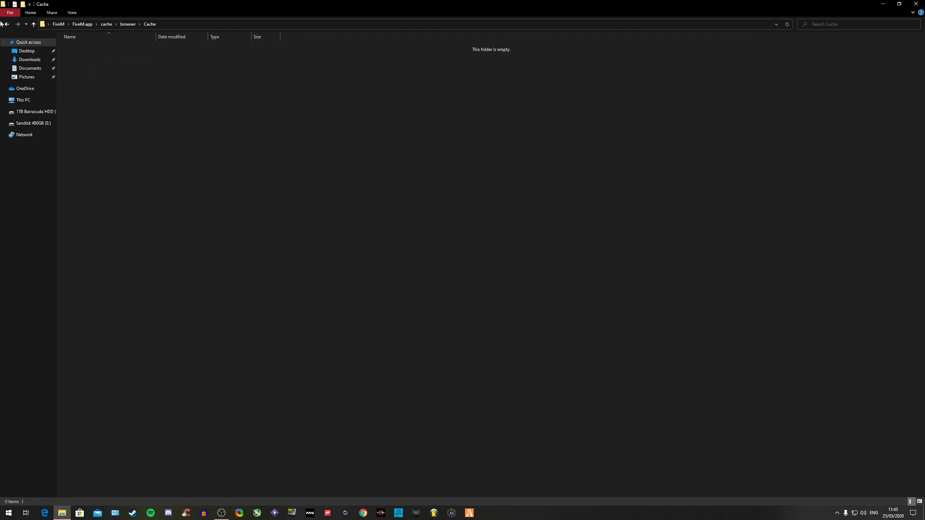
pyautogui.click(6, 25)
# Go back to the cache folder, minimize Explorer, and launch FiveM from the taskbar
pyautogui.click(5, 25)
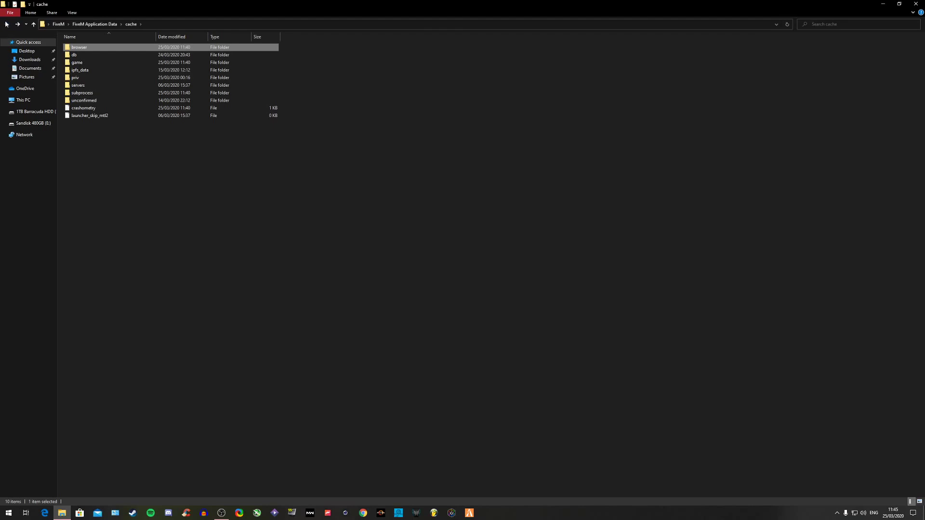
pyautogui.click(885, 6)
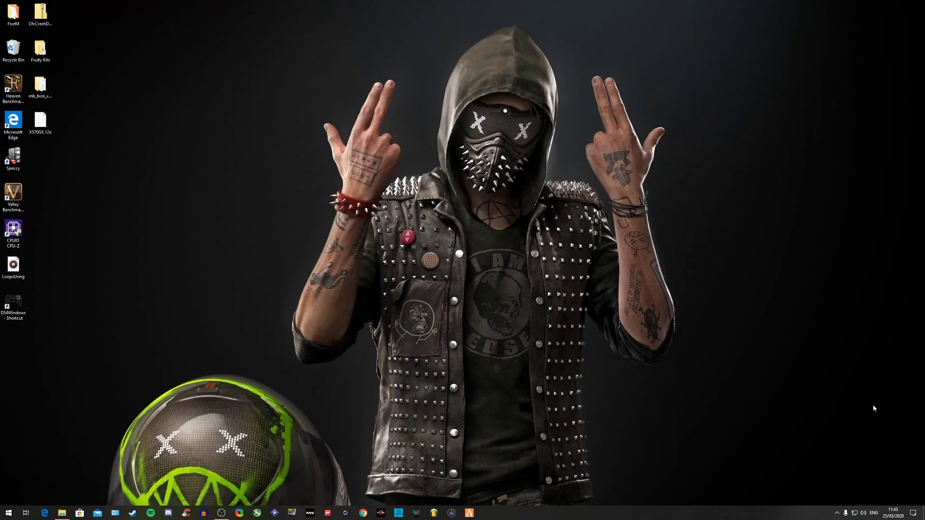
pyautogui.click(470, 513)
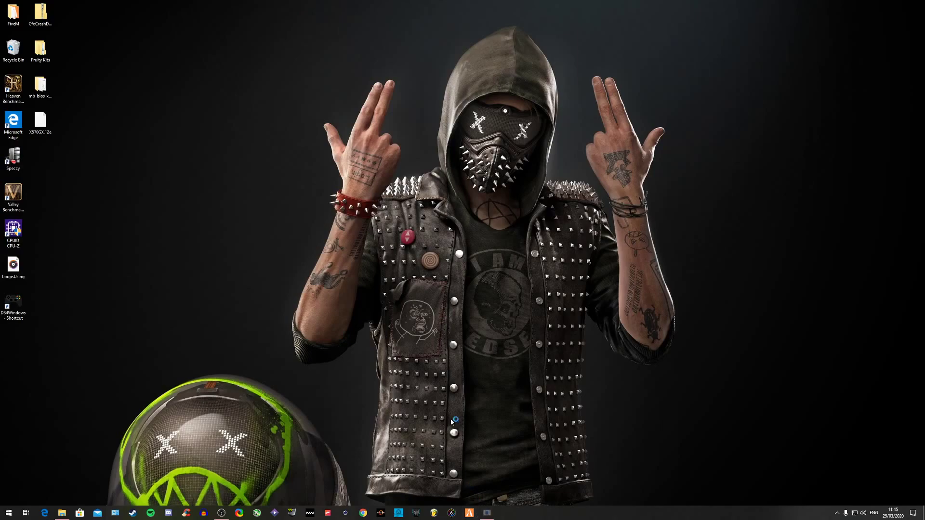